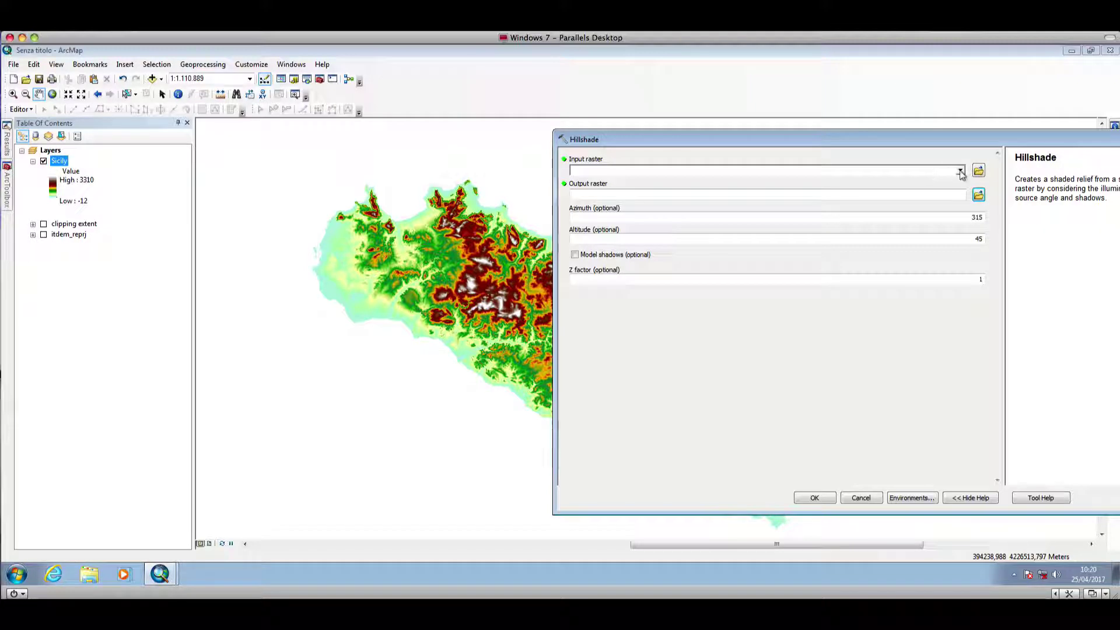
- Set Sicily as the hillshade input raster and save the output raster as HS in the tutorial folder
left_click(959, 170)
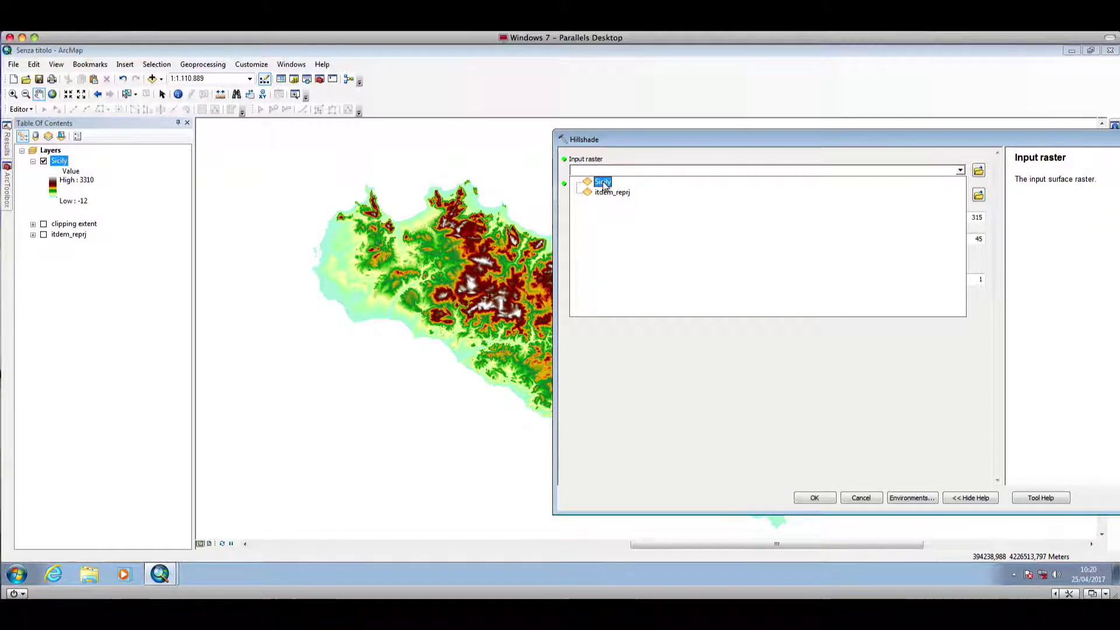
left_click(603, 182)
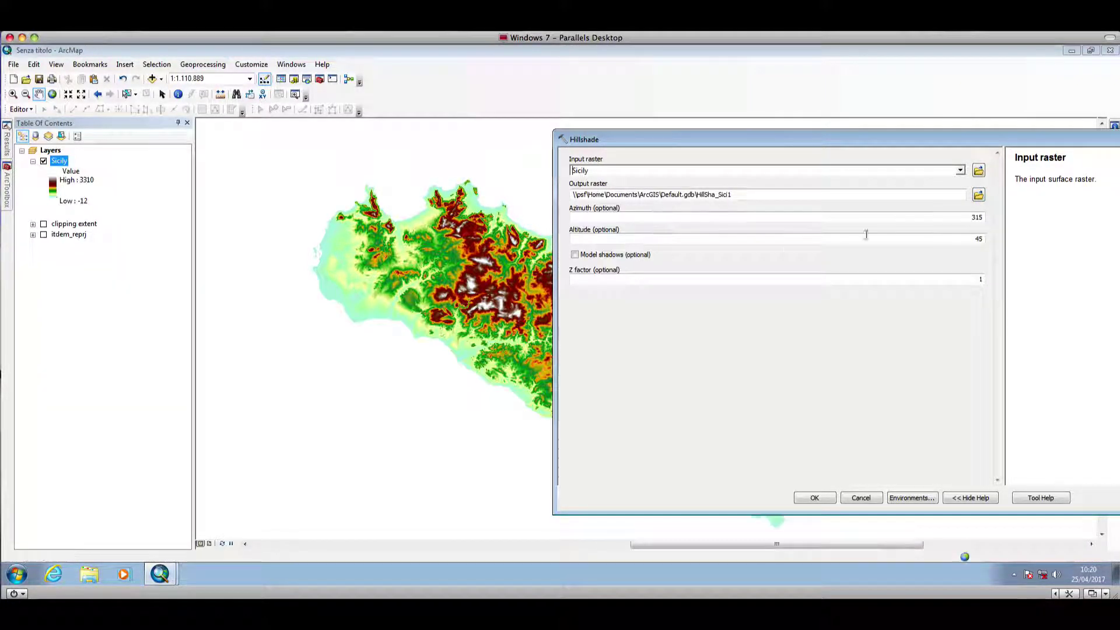
left_click(978, 195)
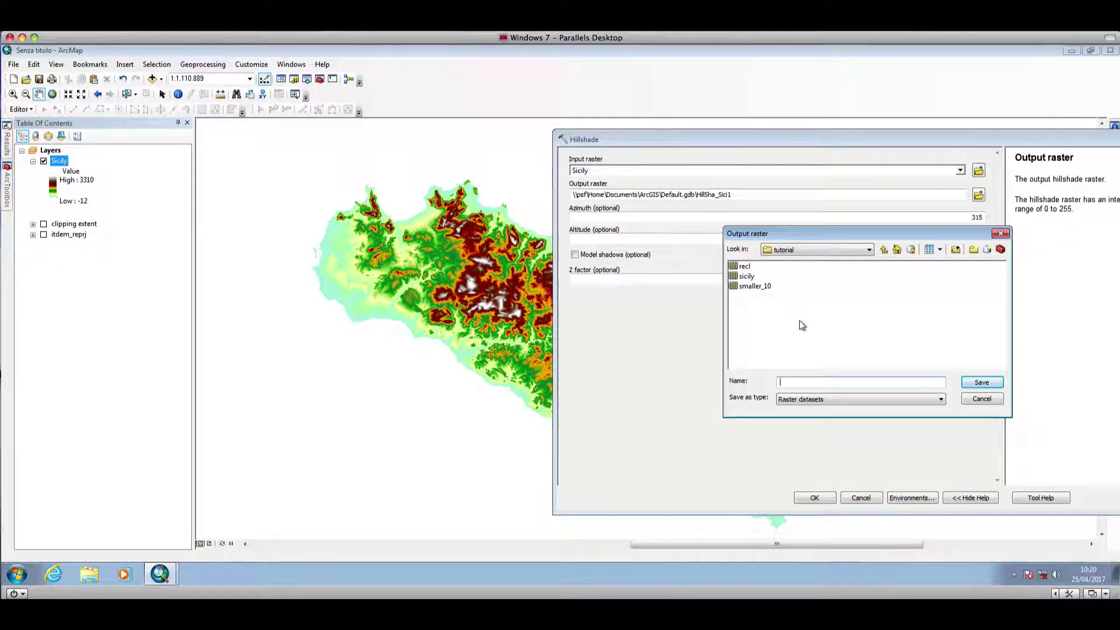
type("HS")
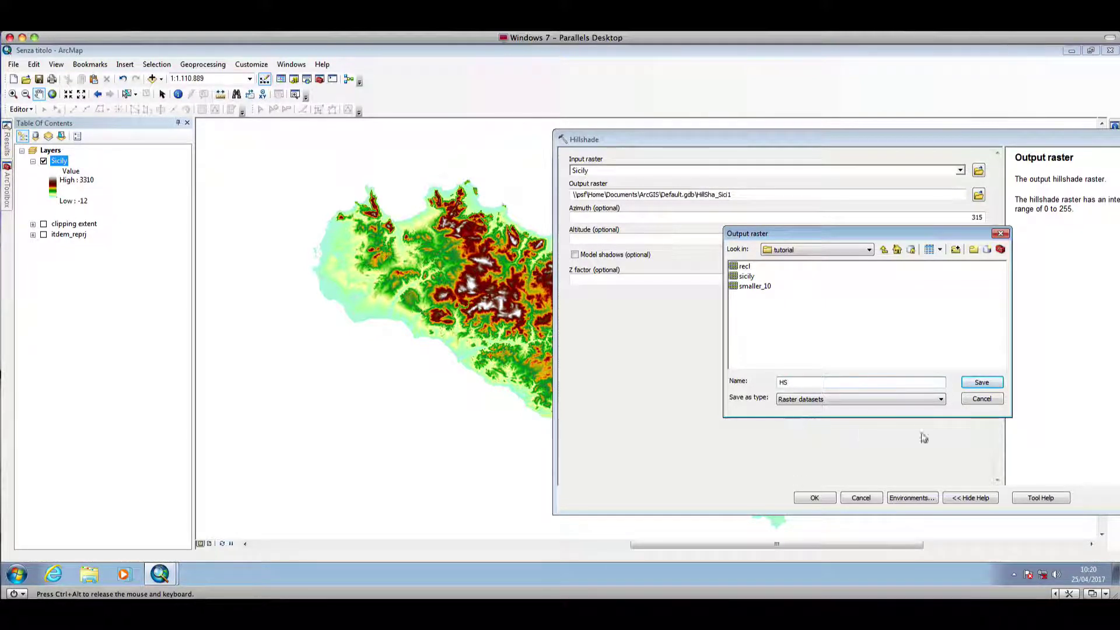
left_click(986, 383)
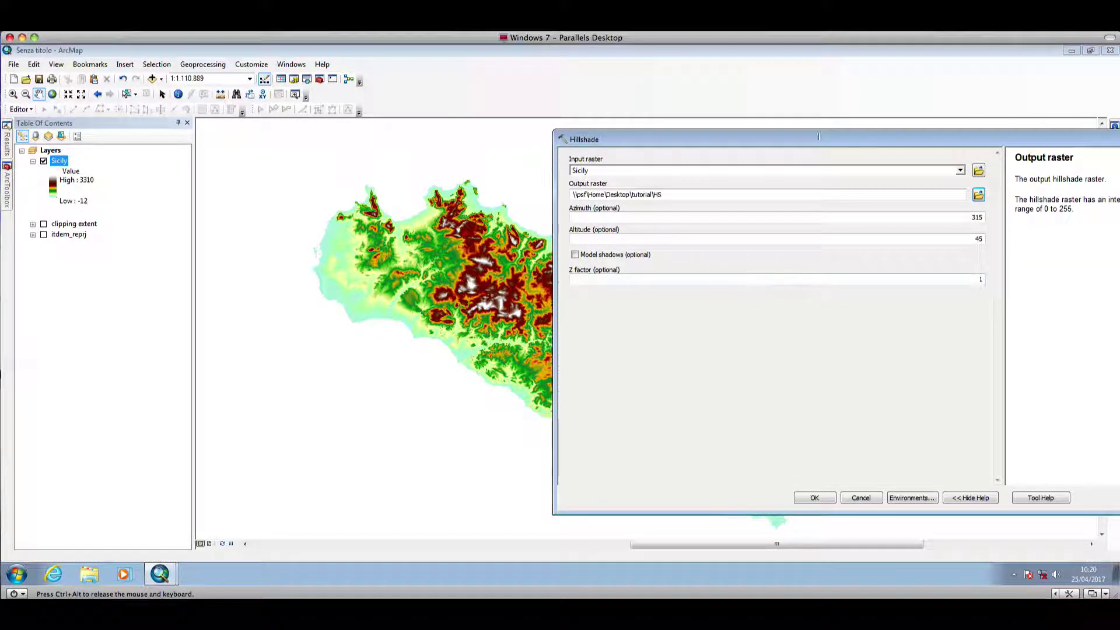
- Review the azimuth and altitude settings, rename the output raster to HS_31545, and run Hillshade with azimuth 315 and altitude 45
left_click_drag(823, 139, 774, 132)
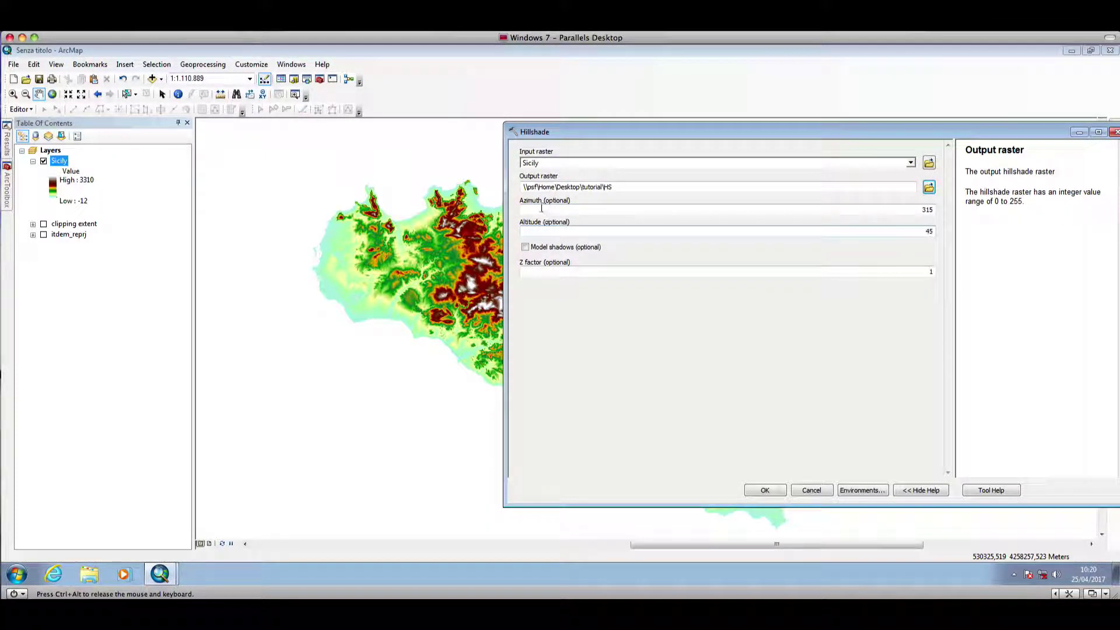
left_click(591, 211)
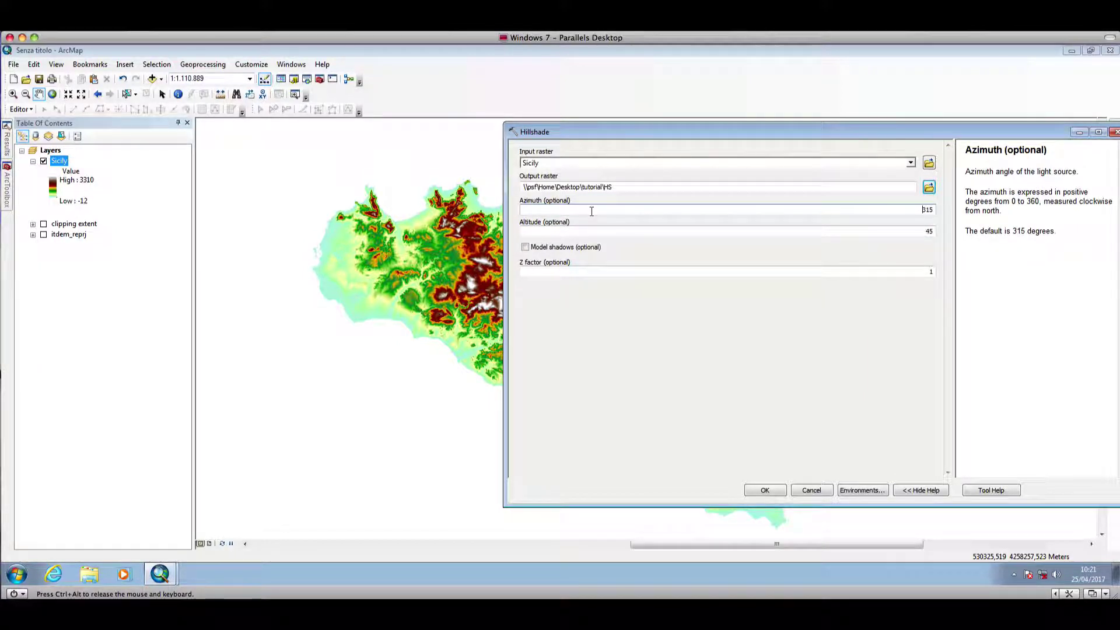
left_click(605, 230)
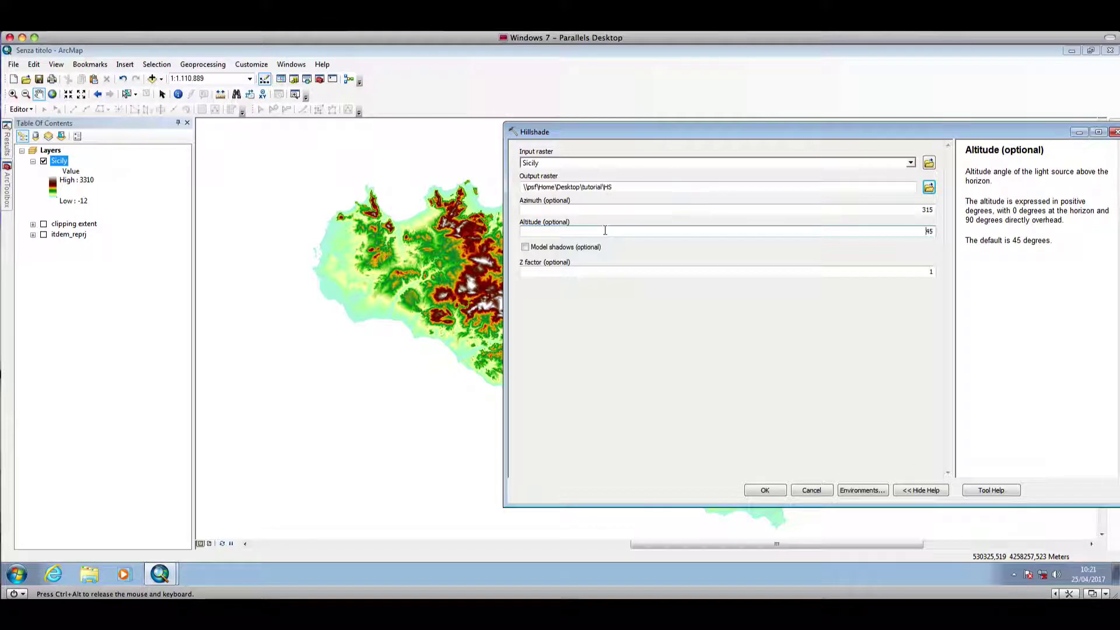
left_click(842, 209)
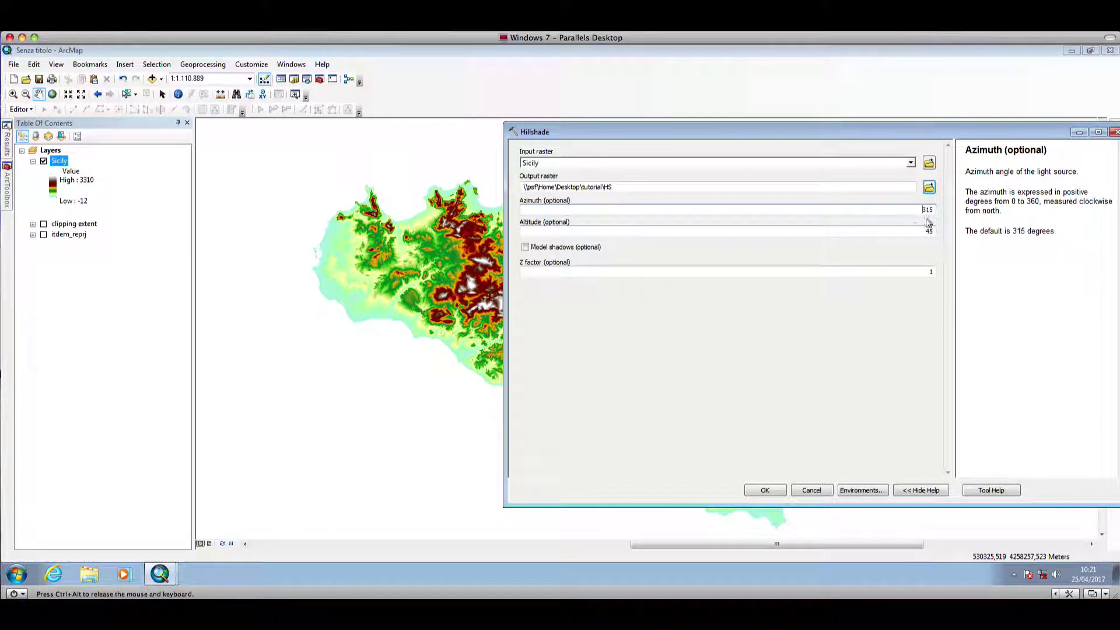
left_click_drag(887, 131, 848, 128)
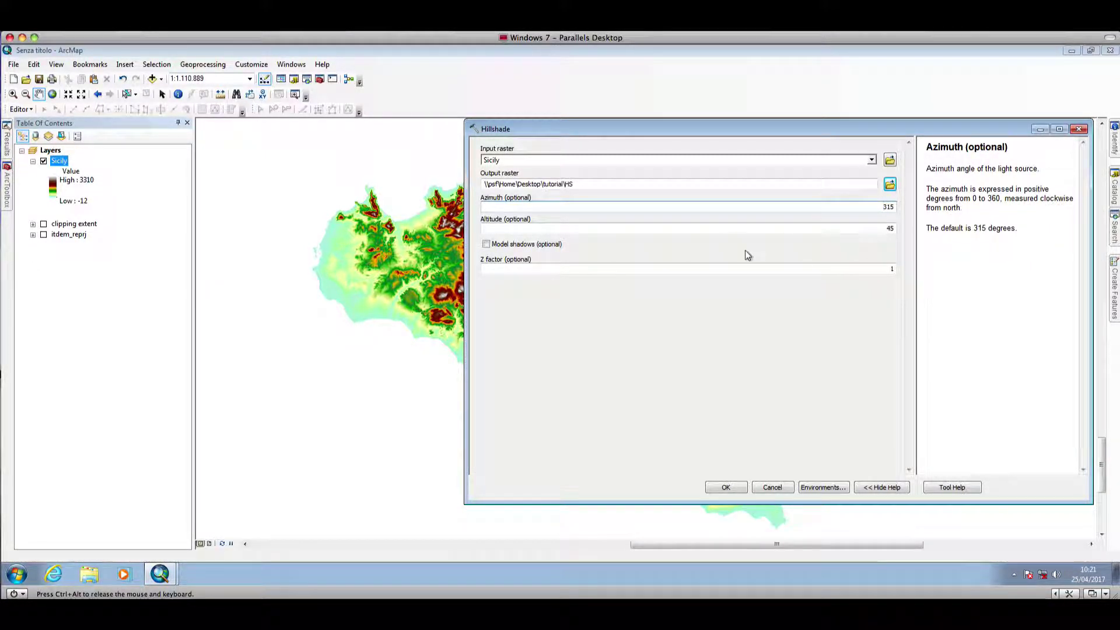
left_click(842, 229)
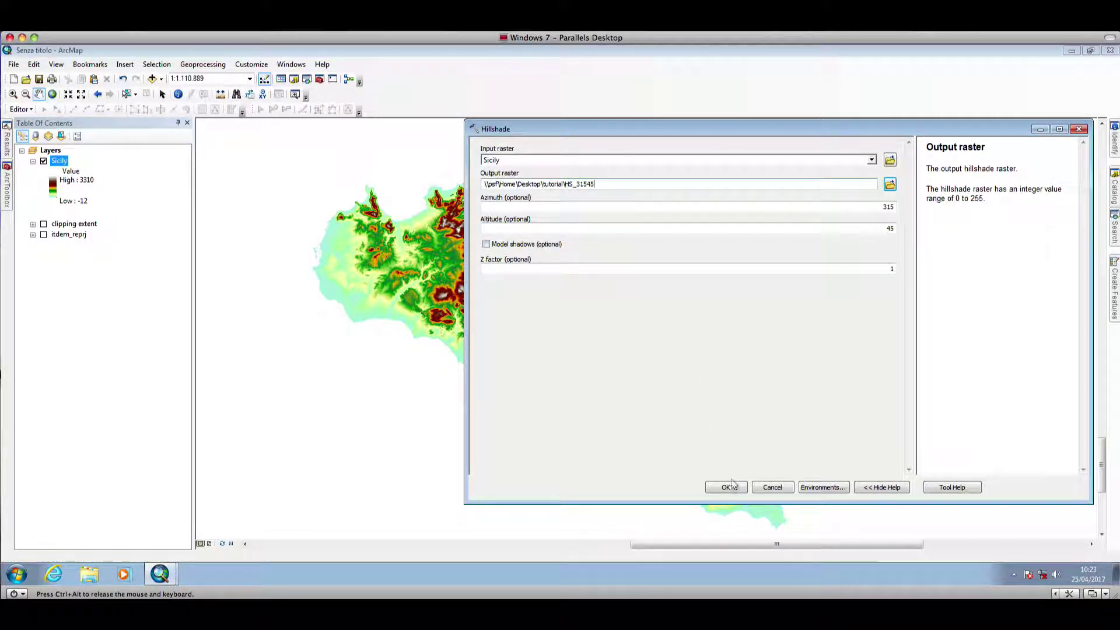
left_click(729, 487)
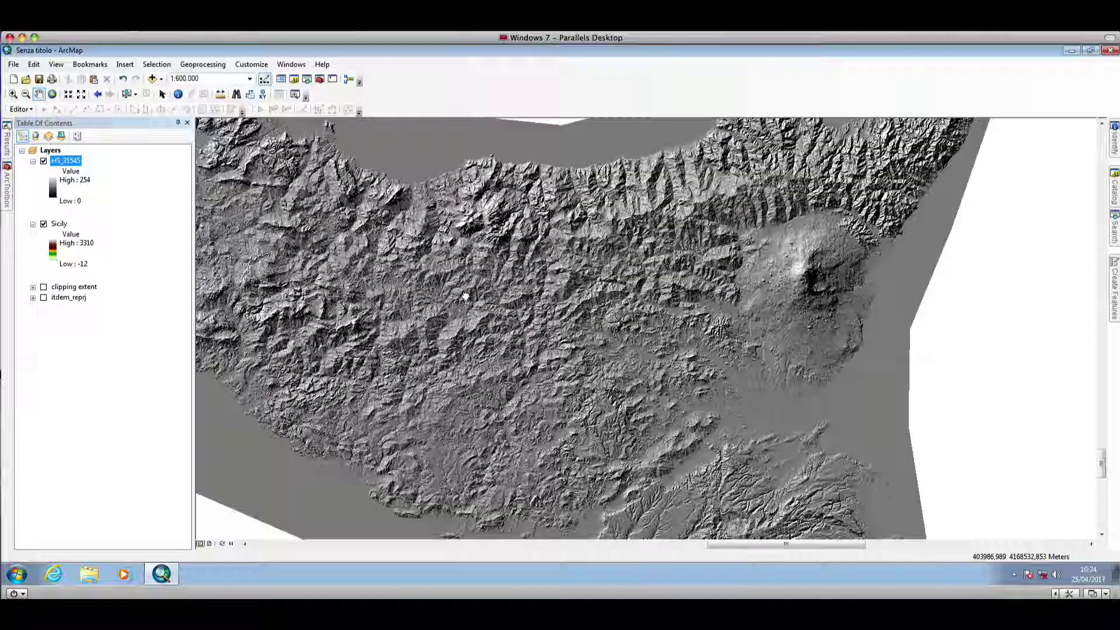
- Examine the relief shading of the HS_31545 hillshade across Sicily, including the large volcano in the east
left_click_drag(454, 310, 522, 338)
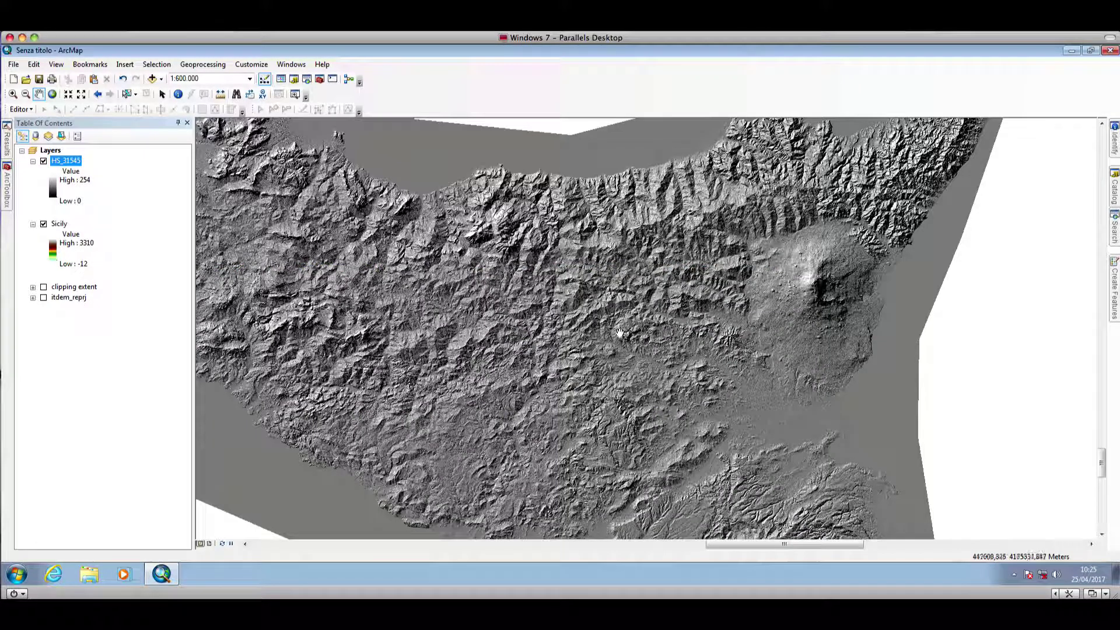
scroll(593, 289, "down", 2)
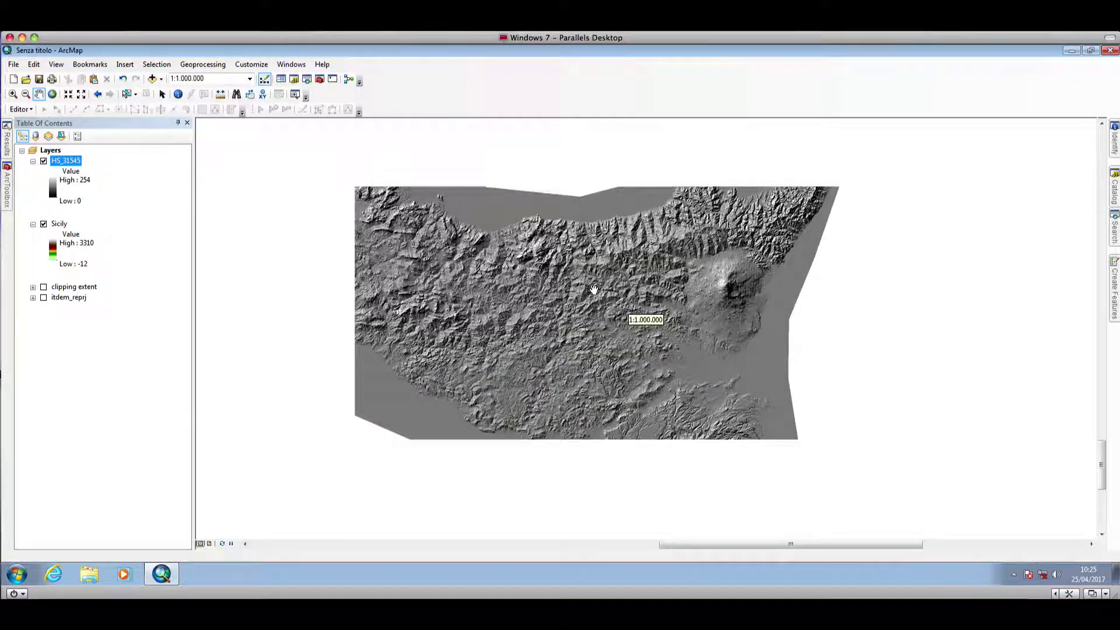
scroll(665, 300, "up", 3)
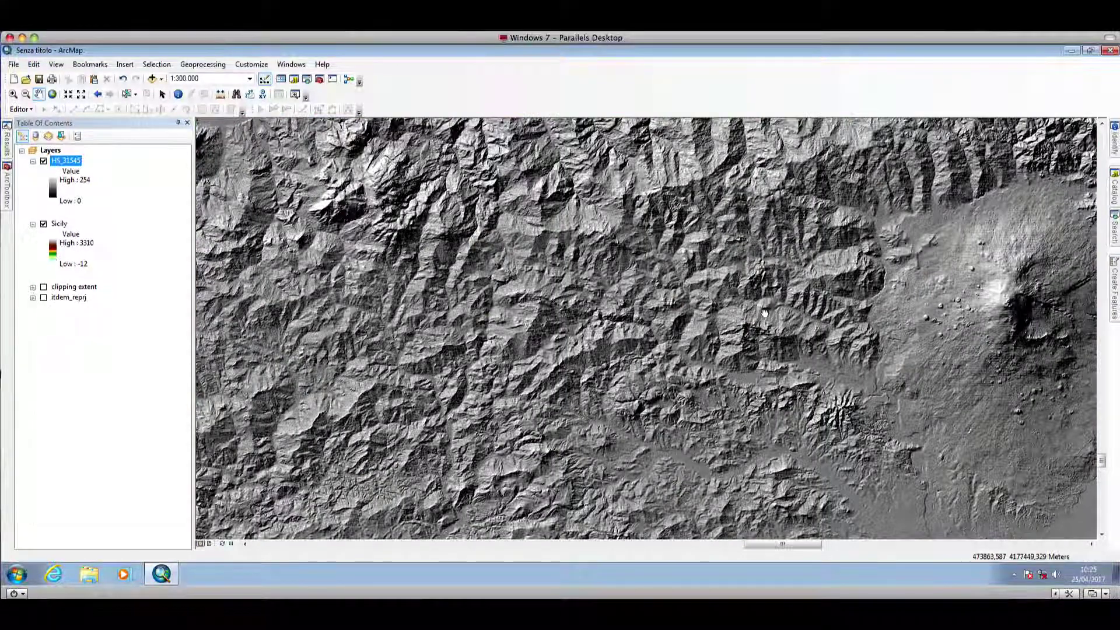
left_click_drag(764, 304, 472, 349)
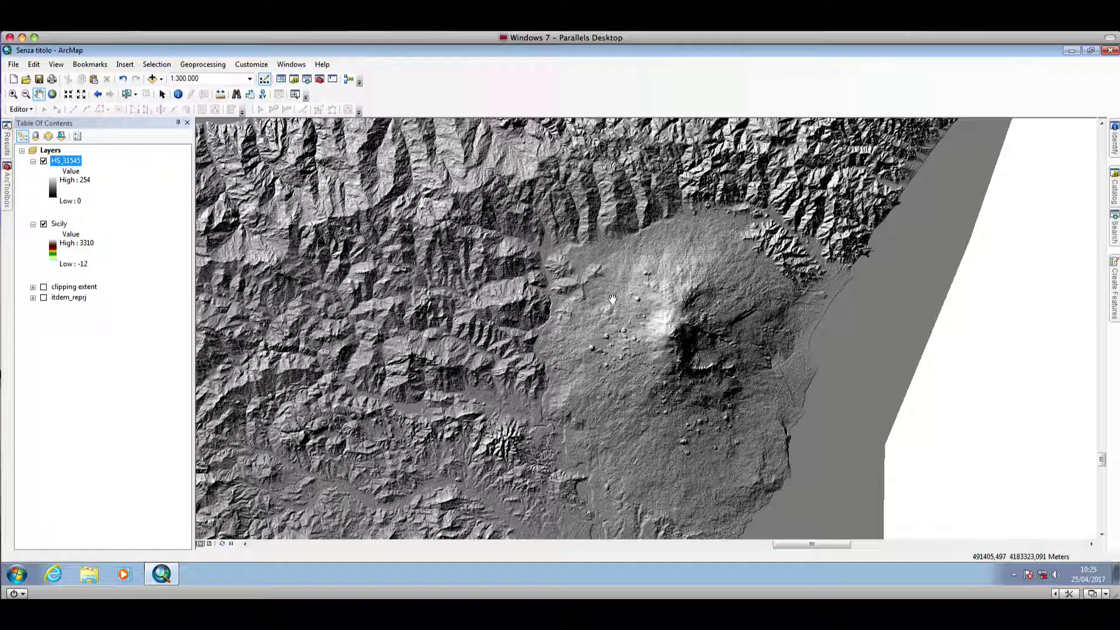
left_click_drag(554, 247, 569, 299)
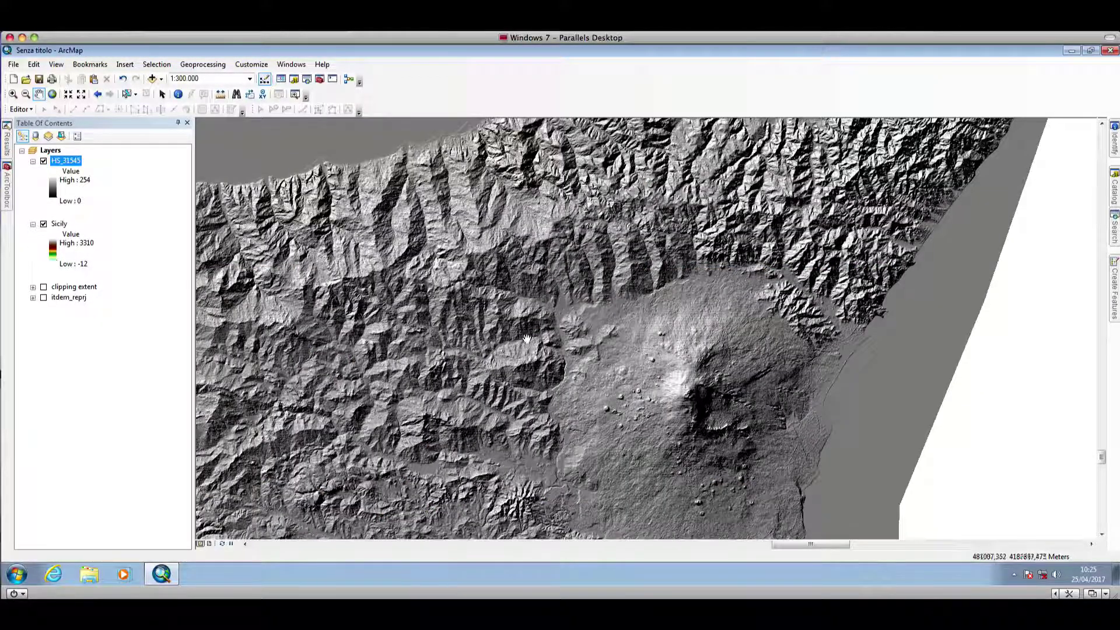
left_click_drag(645, 351, 636, 228)
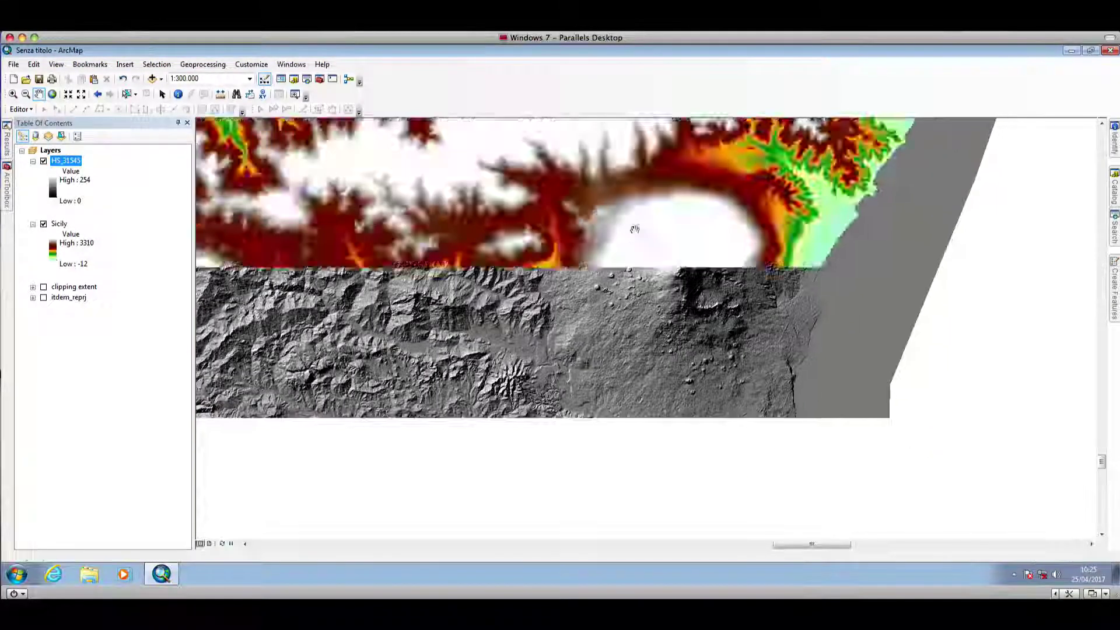
left_click_drag(476, 319, 519, 279)
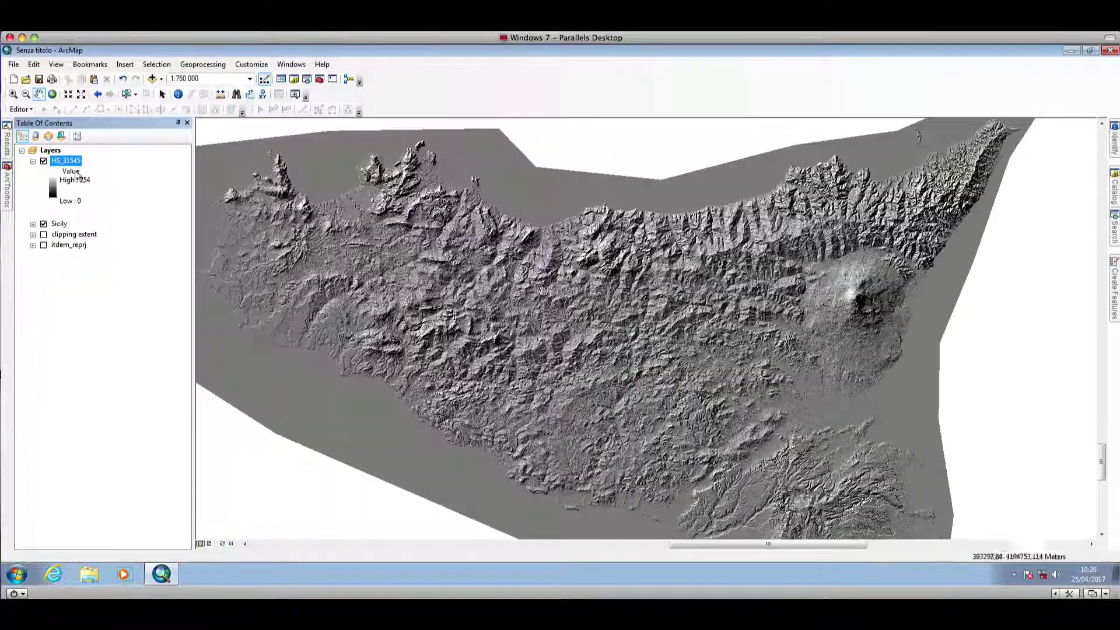
left_click_drag(675, 357, 644, 315)
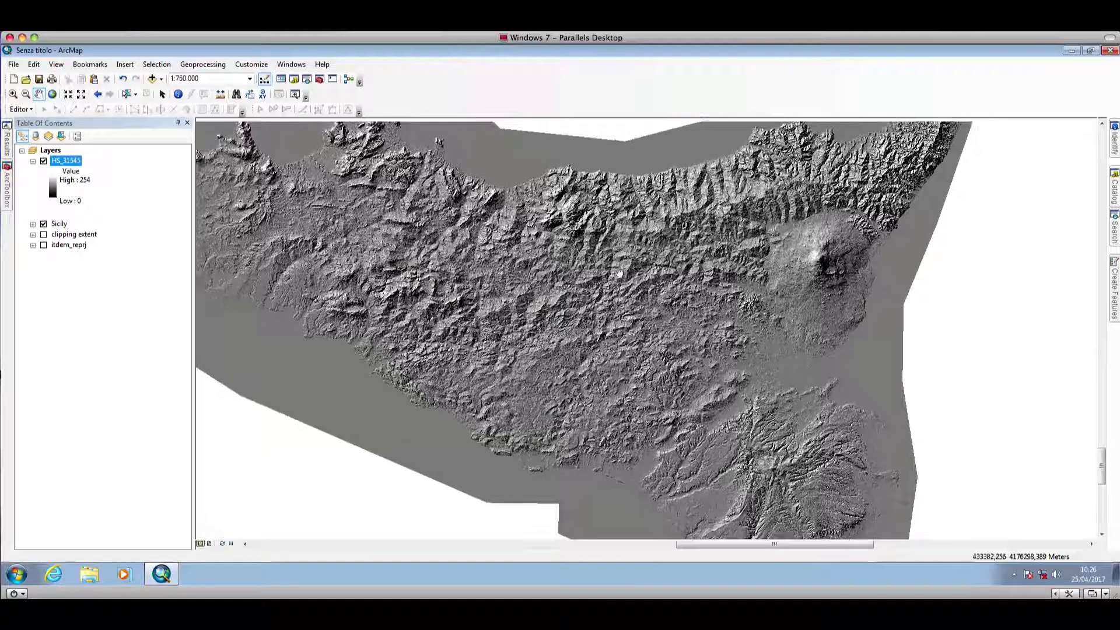
left_click_drag(528, 264, 510, 284)
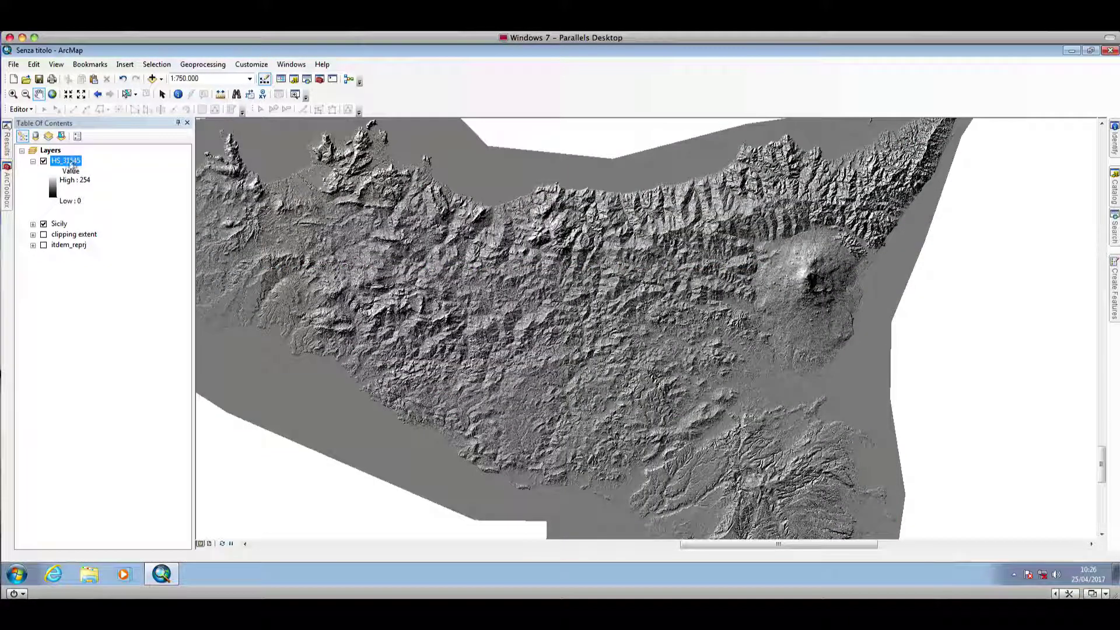
- Collapse the HS_31545 legend and expand the Sicily legend, and check the hillshade layer's symbology settings
left_click(32, 162)
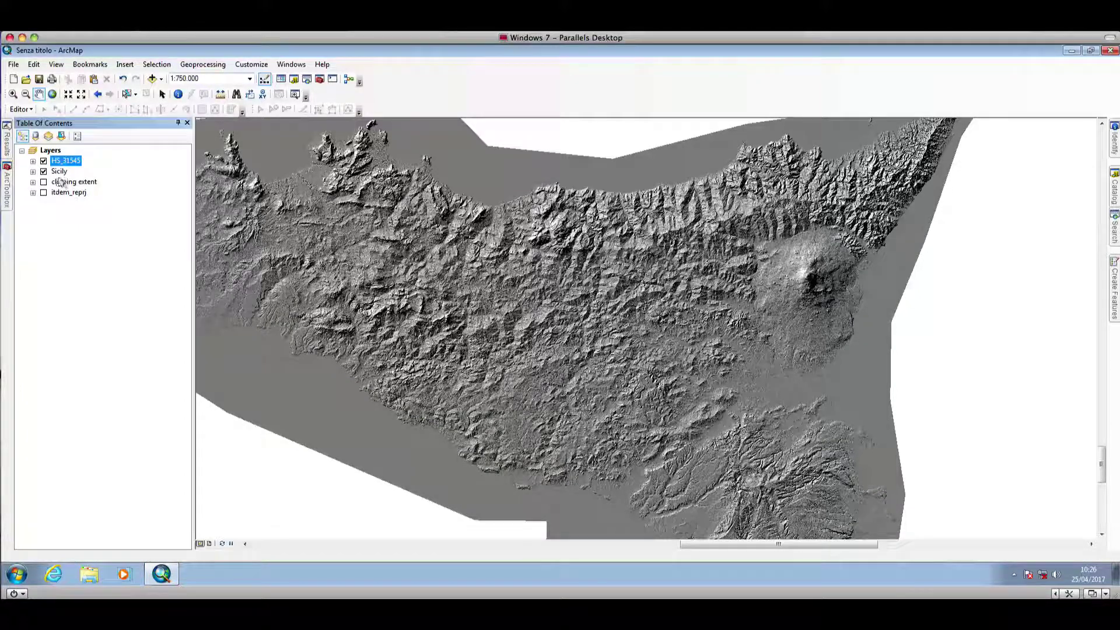
left_click(32, 172)
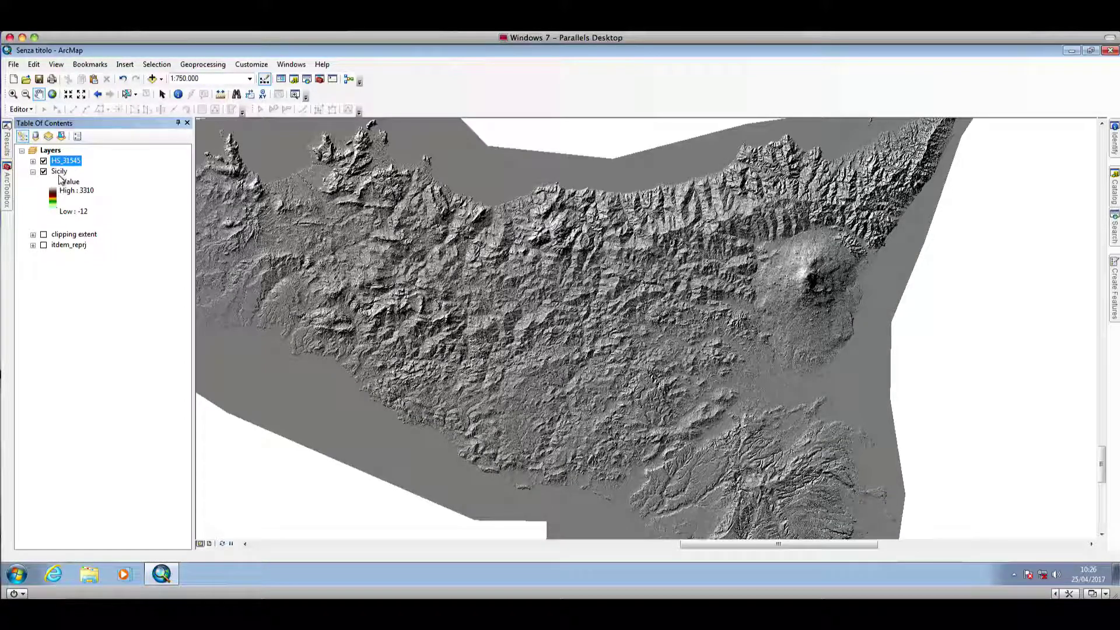
double_click(70, 162)
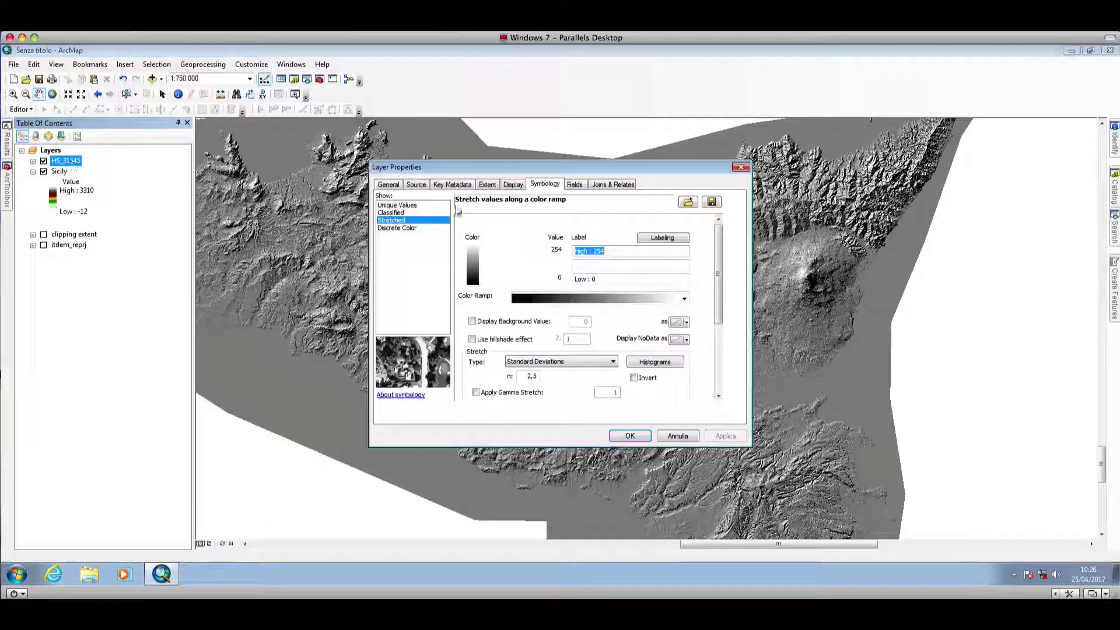
left_click(681, 437)
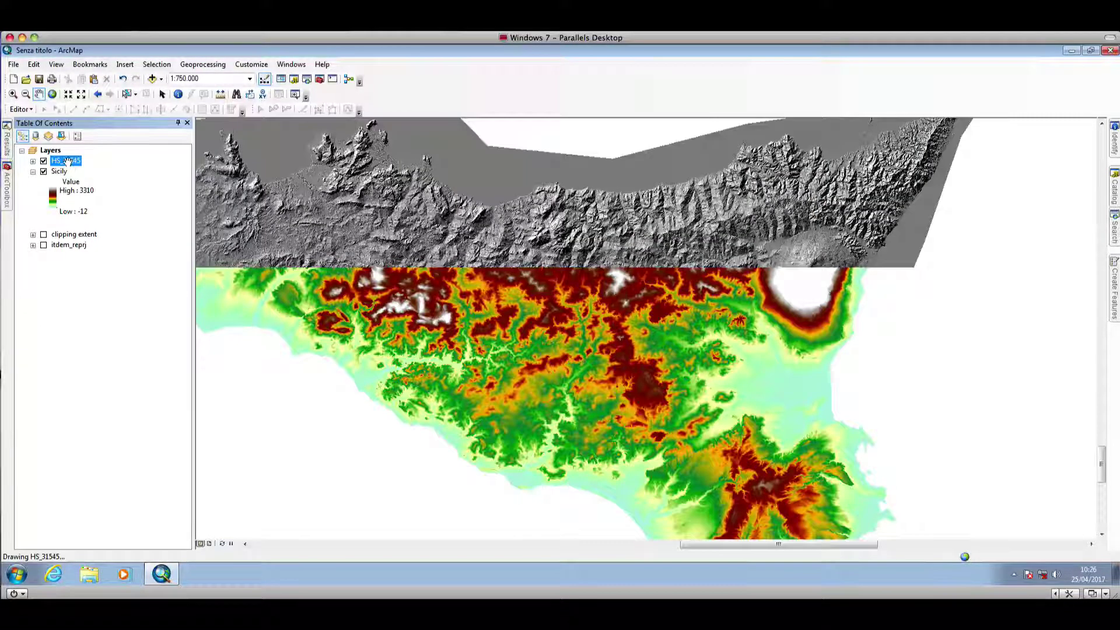
- Set the transparency of the HS_31545 layer to 70% so that it overlays the Sicily elevation colours
right_click(69, 162)
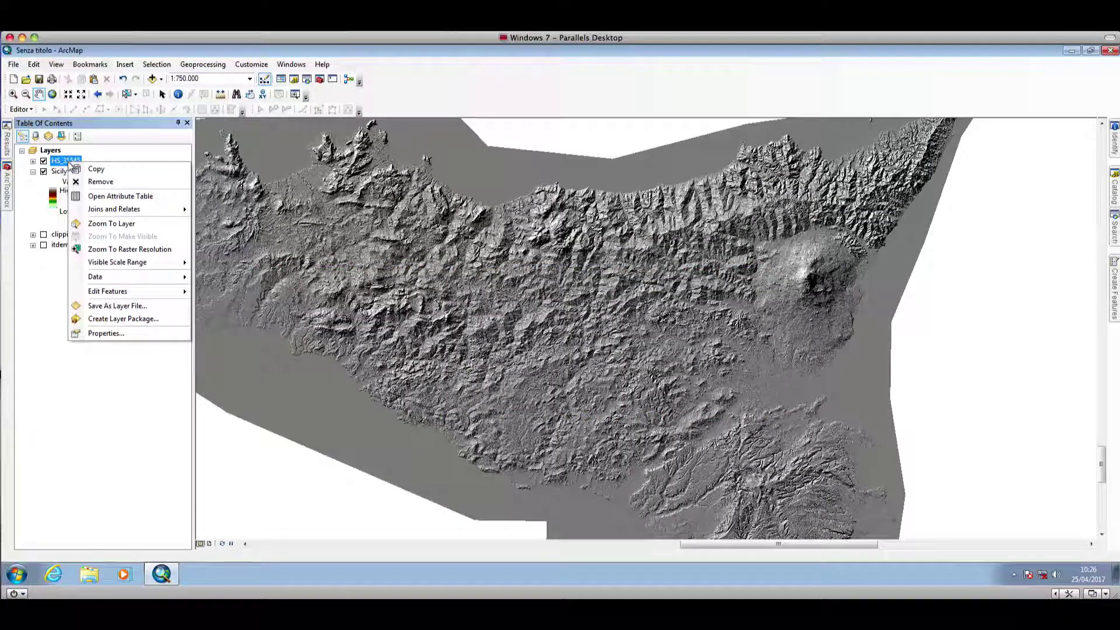
left_click(108, 334)
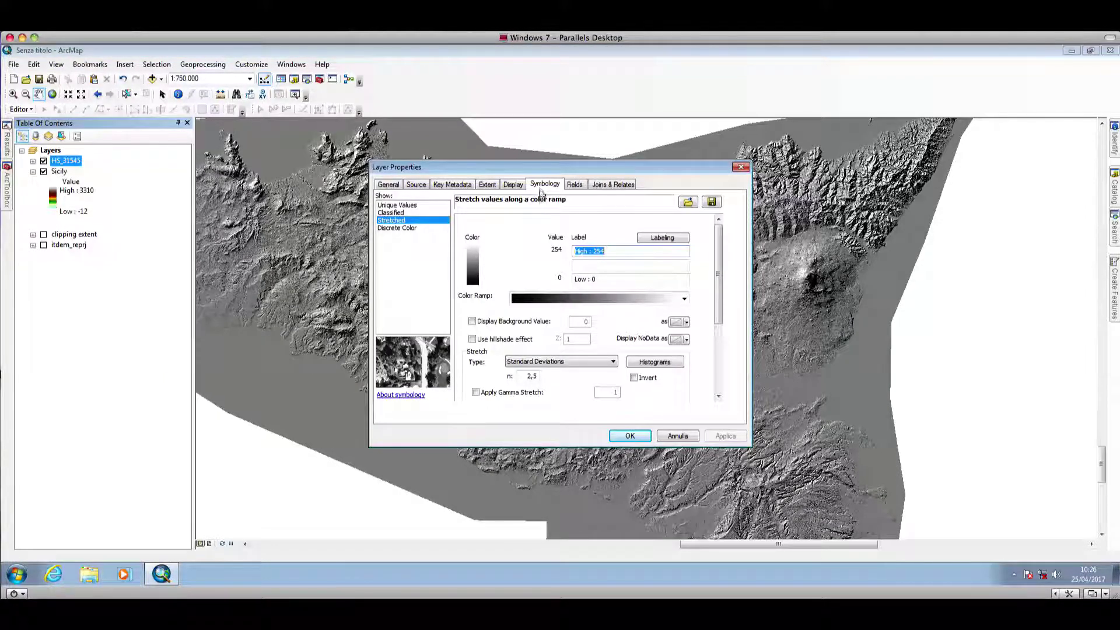
left_click(513, 184)
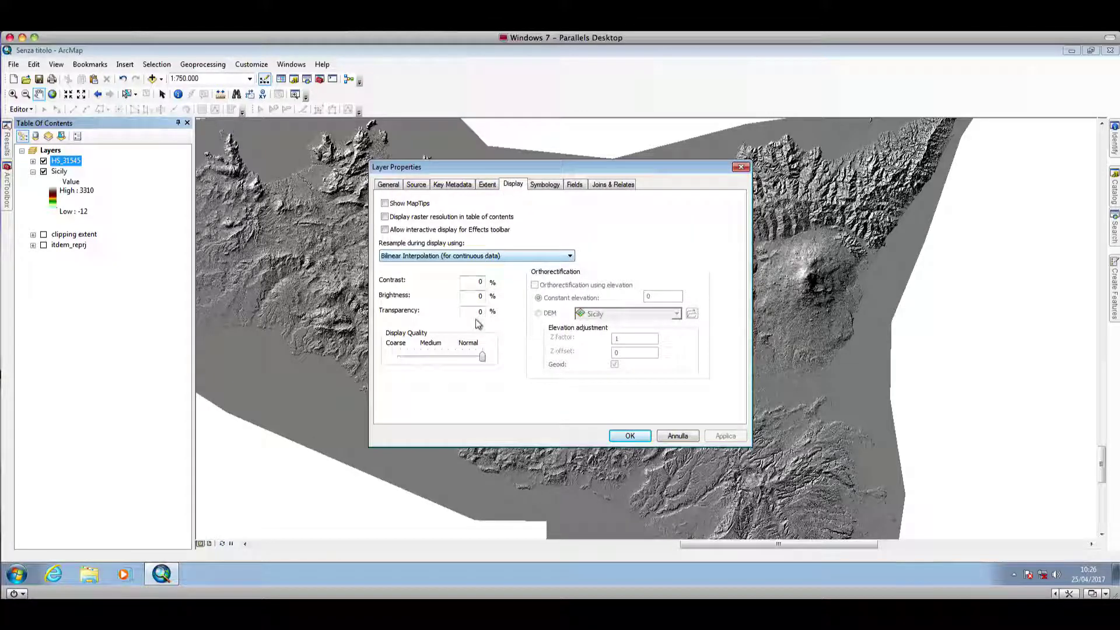
double_click(480, 312)
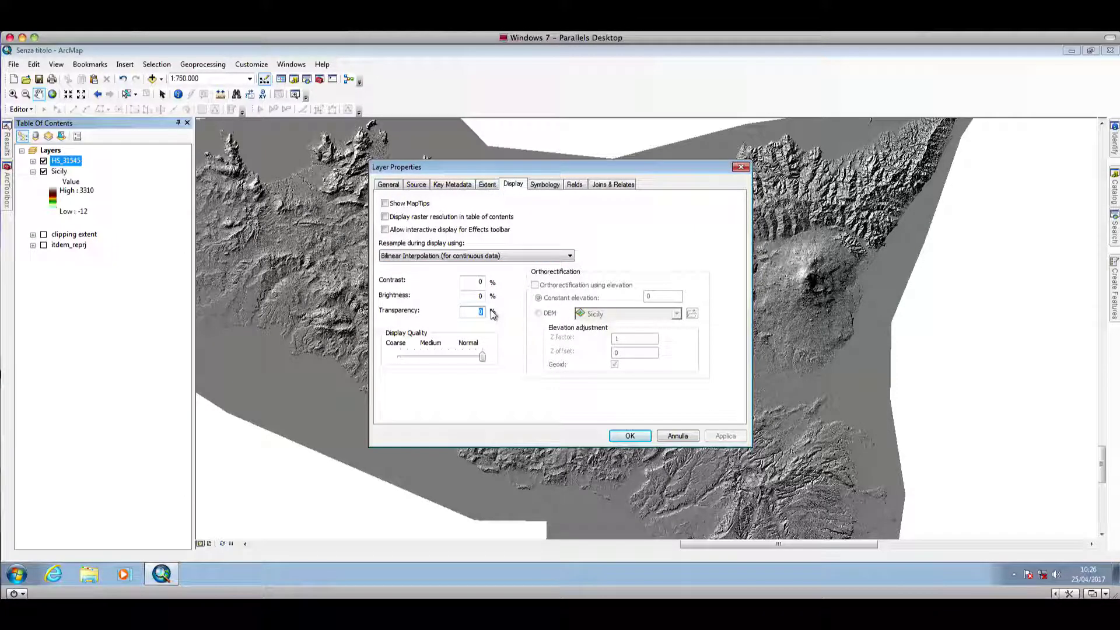
type("50")
key("Return")
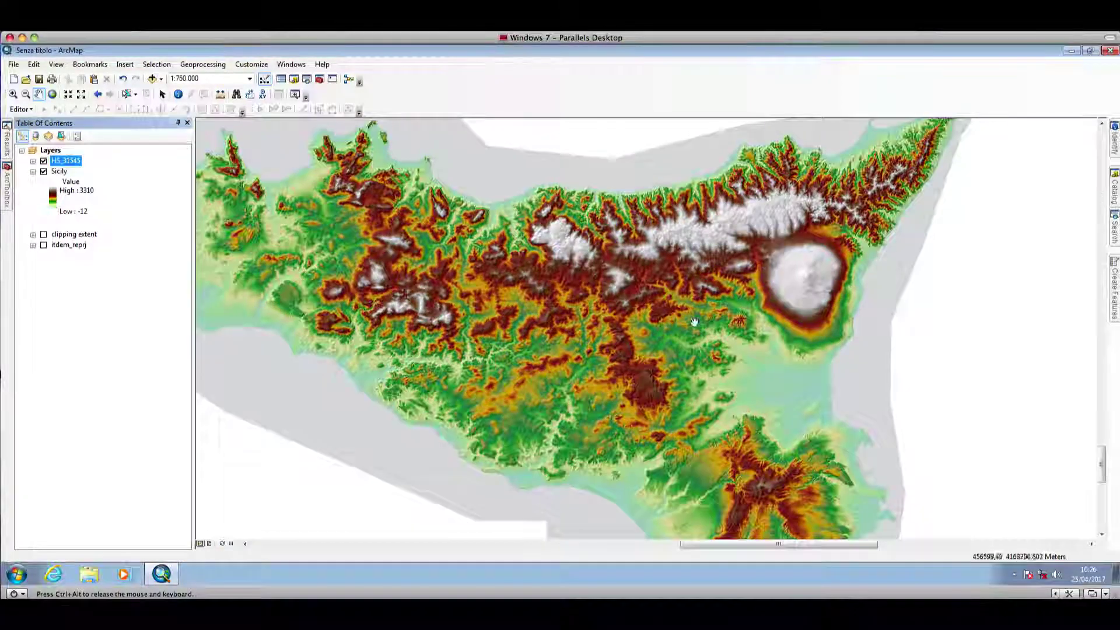
- Set the HS_31545 layer's transparency to 60% and inspect the blended relief around the volcano
scroll(694, 321, "up", 3)
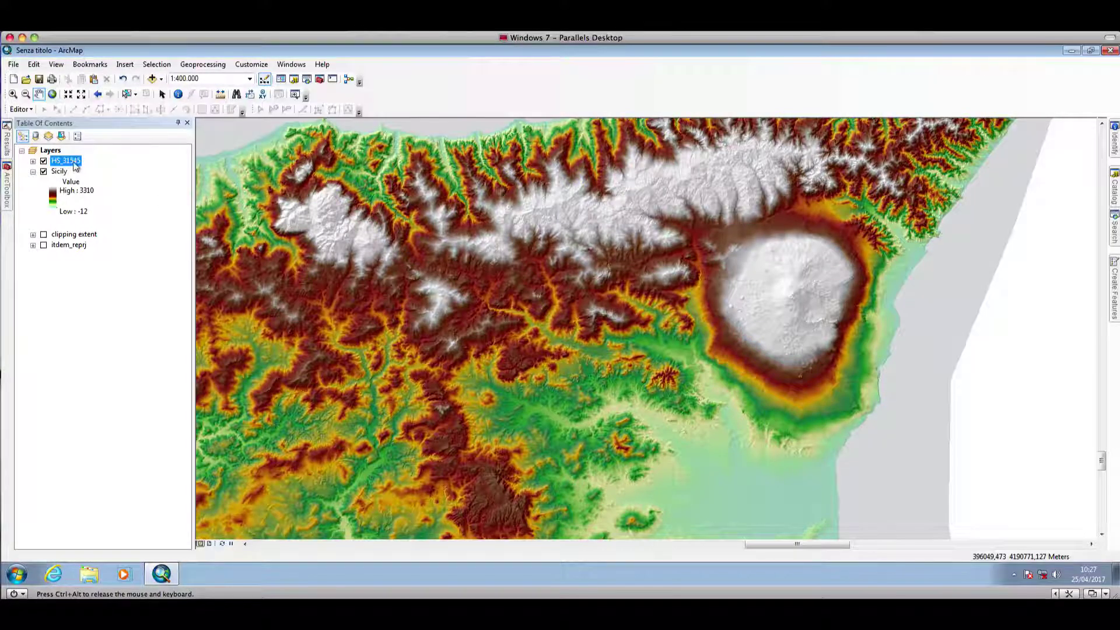
double_click(74, 165)
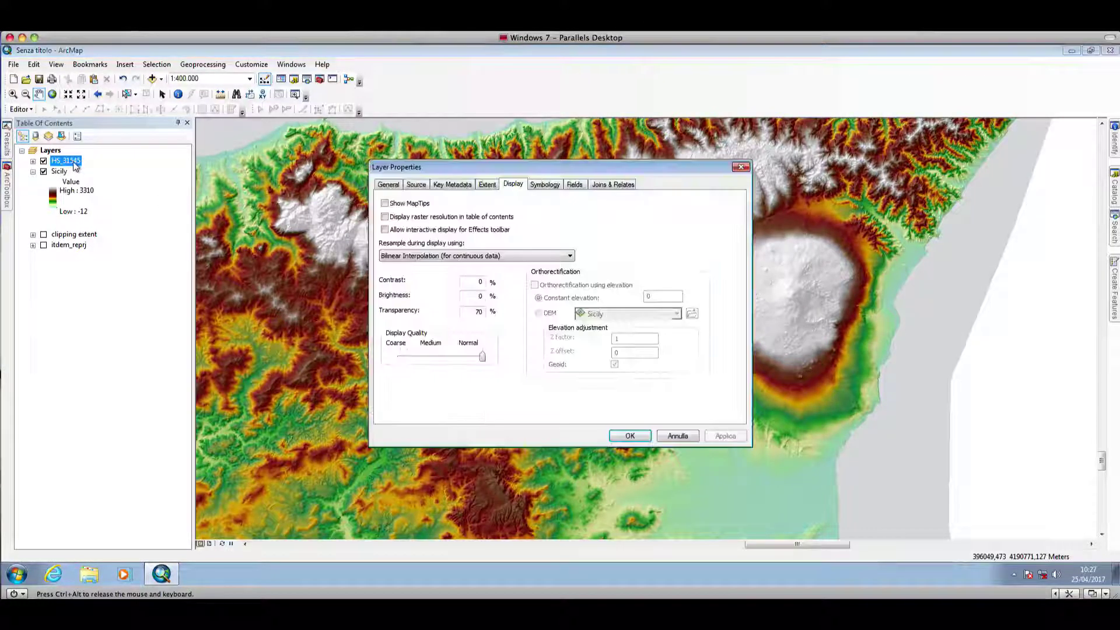
double_click(475, 312)
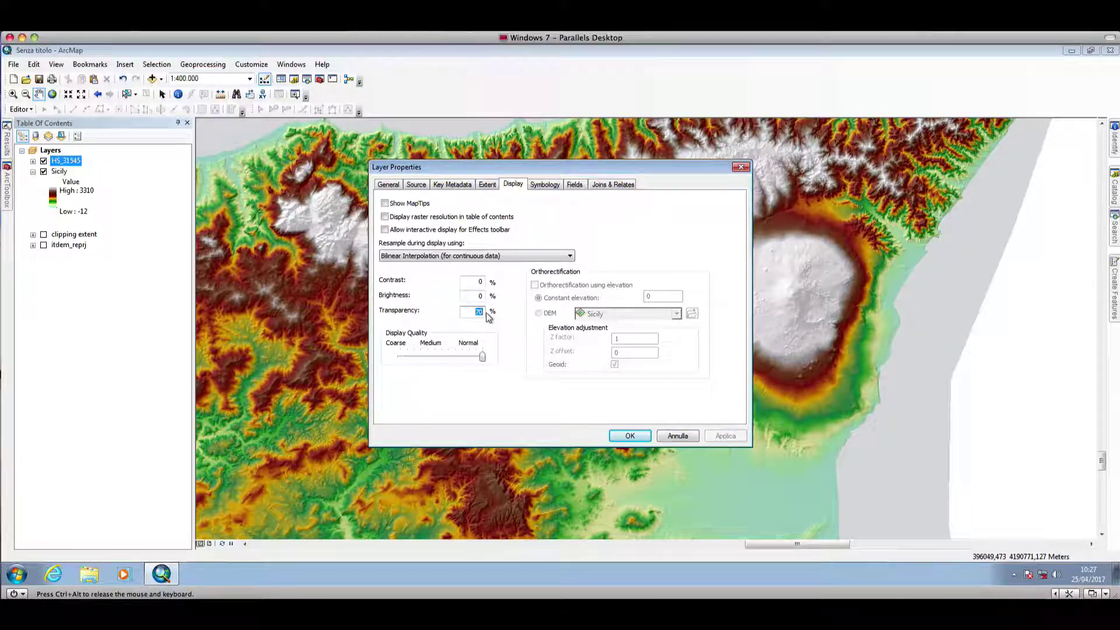
type("60")
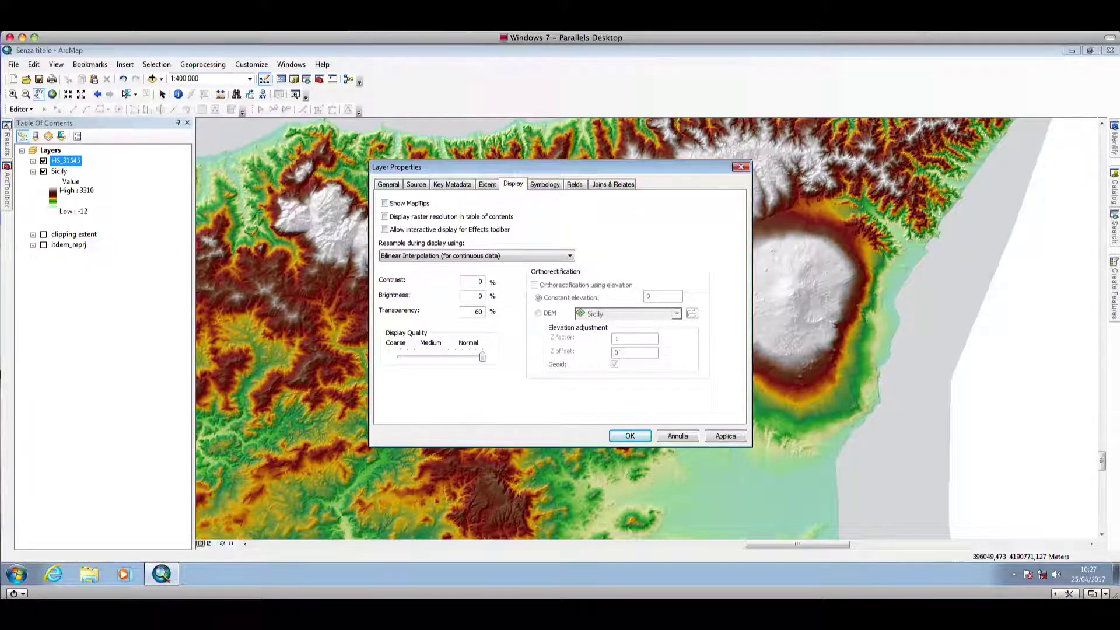
key("Return")
scroll(525, 359, "up", 2)
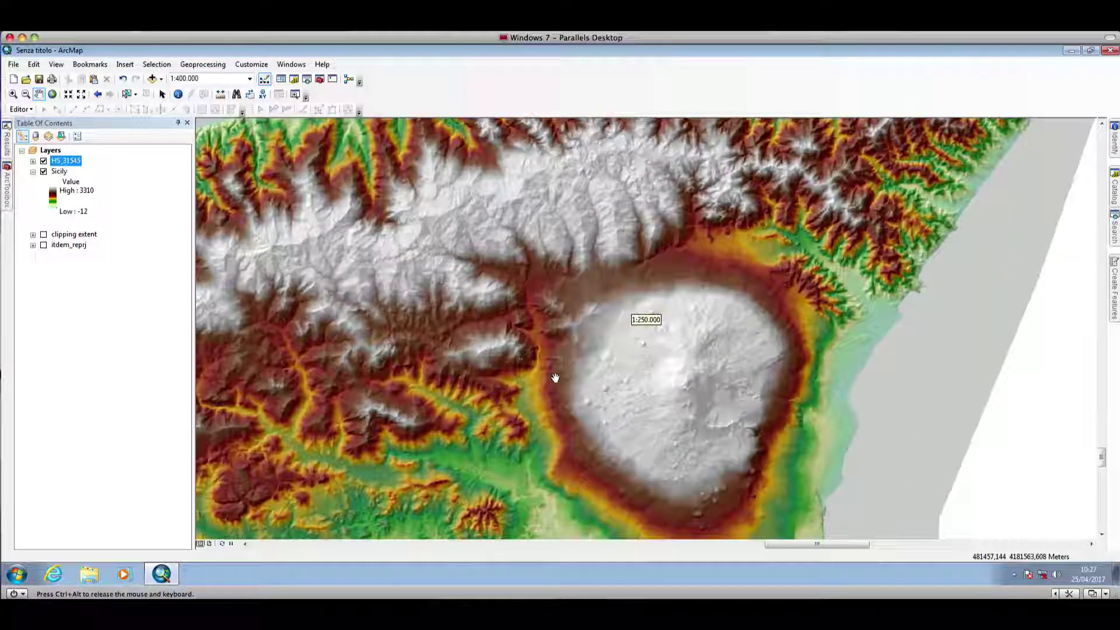
- Examine the shaded relief of the volcano and the mountains north of it at closer scales, up to 1:125,000
scroll(575, 387, "up", 1)
left_click_drag(574, 387, 536, 284)
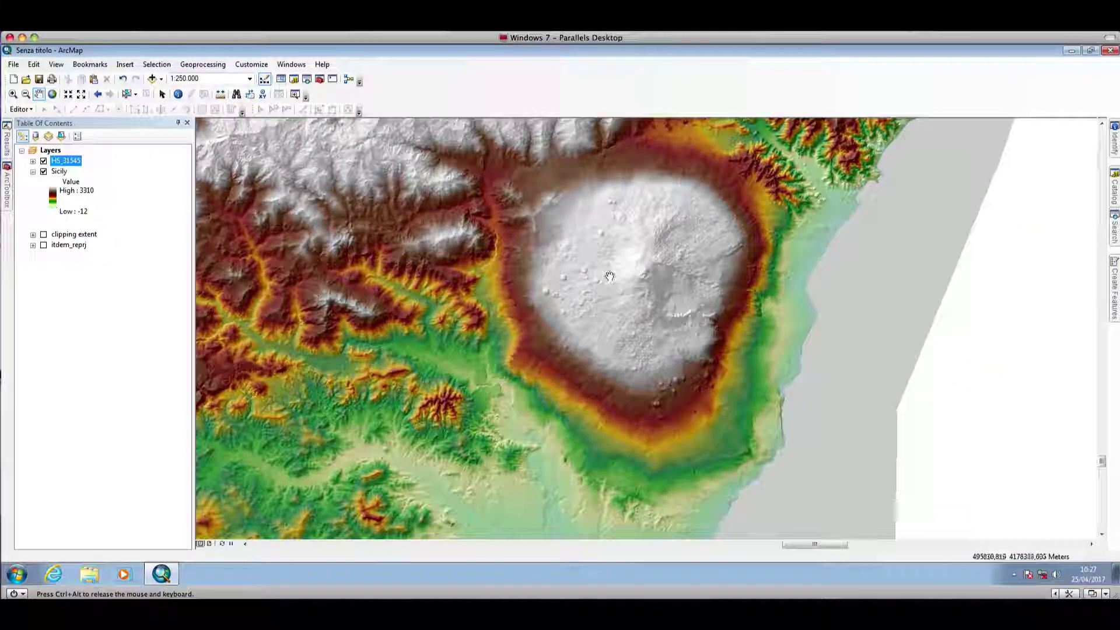
left_click_drag(607, 275, 659, 383)
left_click_drag(624, 226, 634, 297)
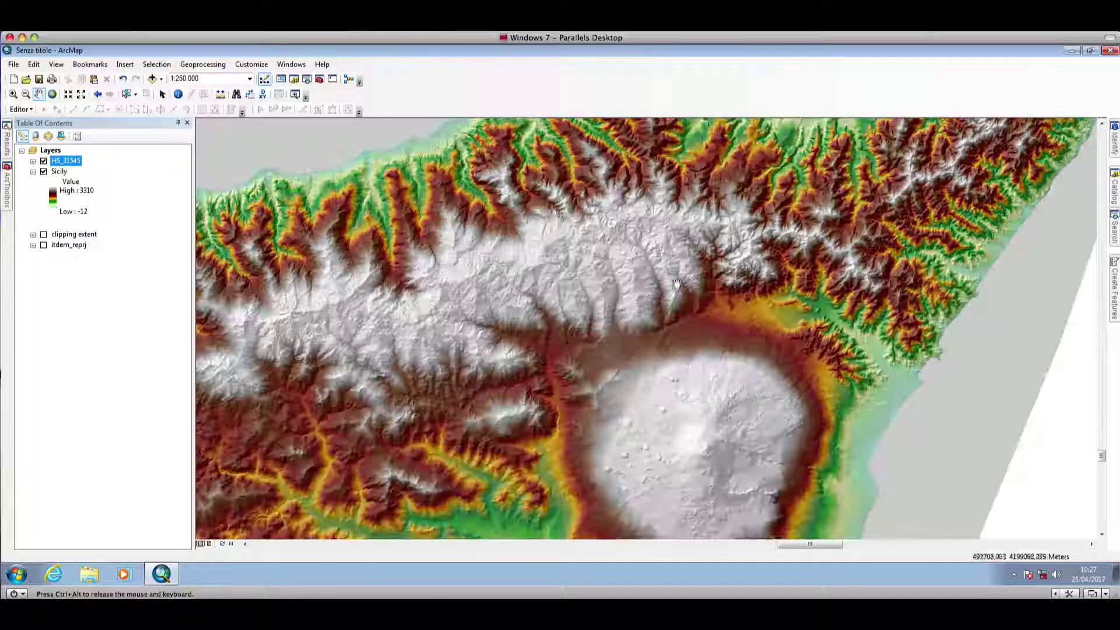
scroll(737, 321, "up", 2)
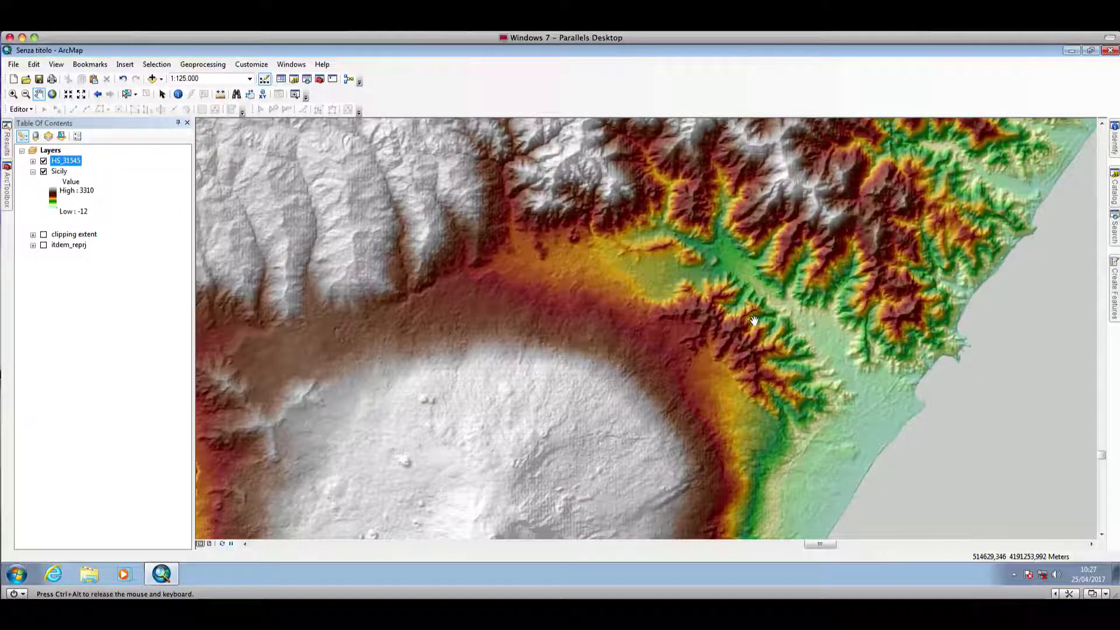
- Expand the HS_31545 legend and examine the blended relief across the volcano and the valleys southwest of it
left_click(32, 161)
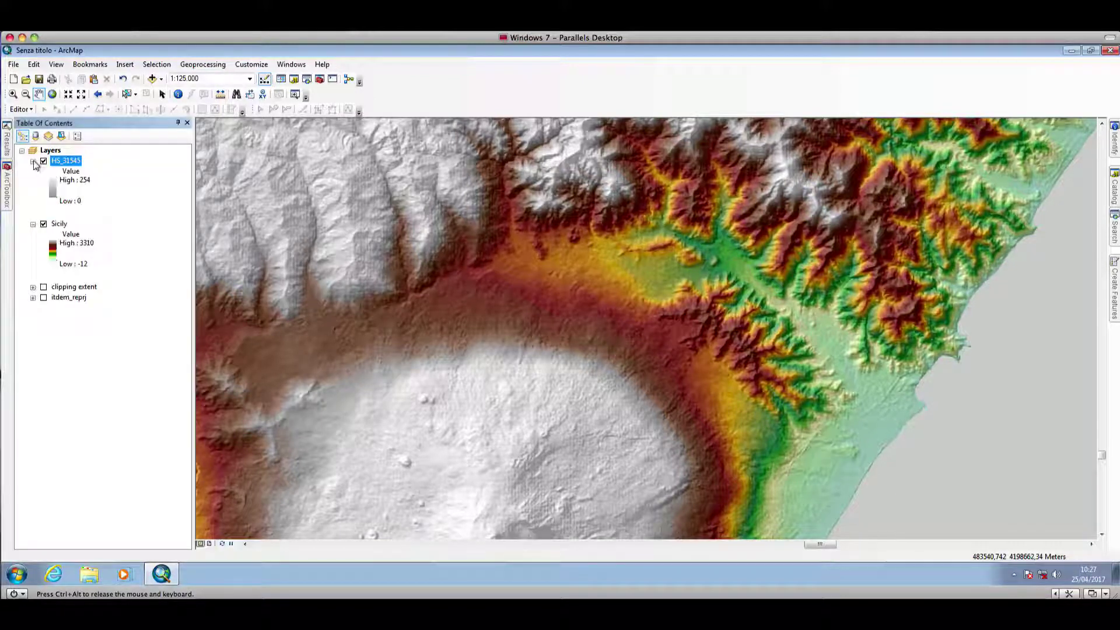
left_click_drag(671, 323, 715, 274)
left_click_drag(618, 354, 671, 274)
left_click_drag(544, 348, 563, 325)
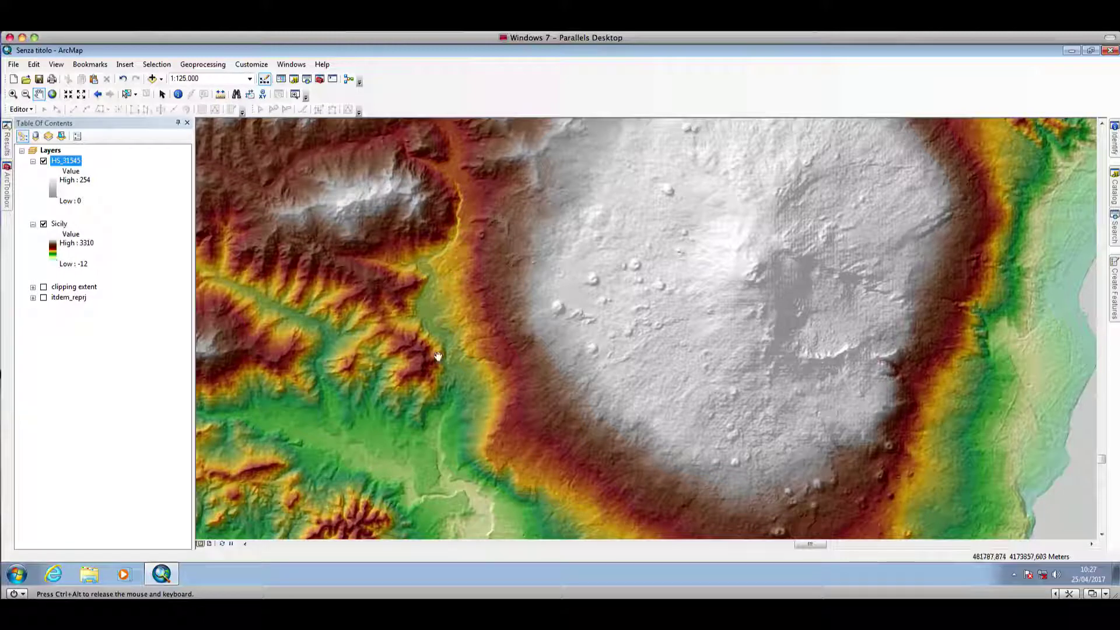
left_click_drag(354, 438, 528, 344)
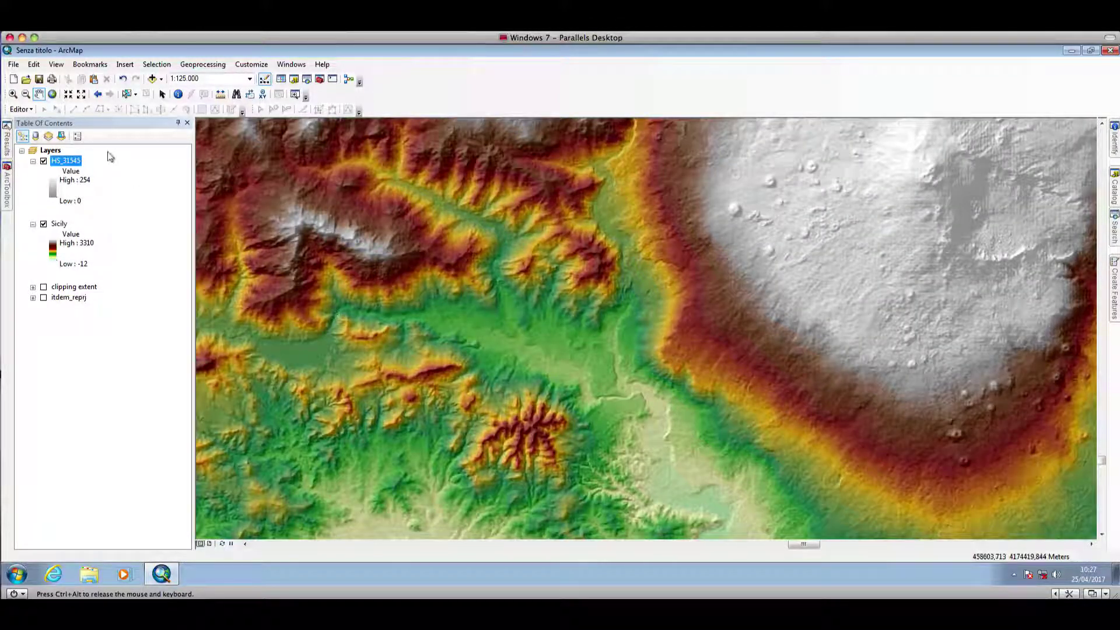
scroll(616, 368, "down", 4)
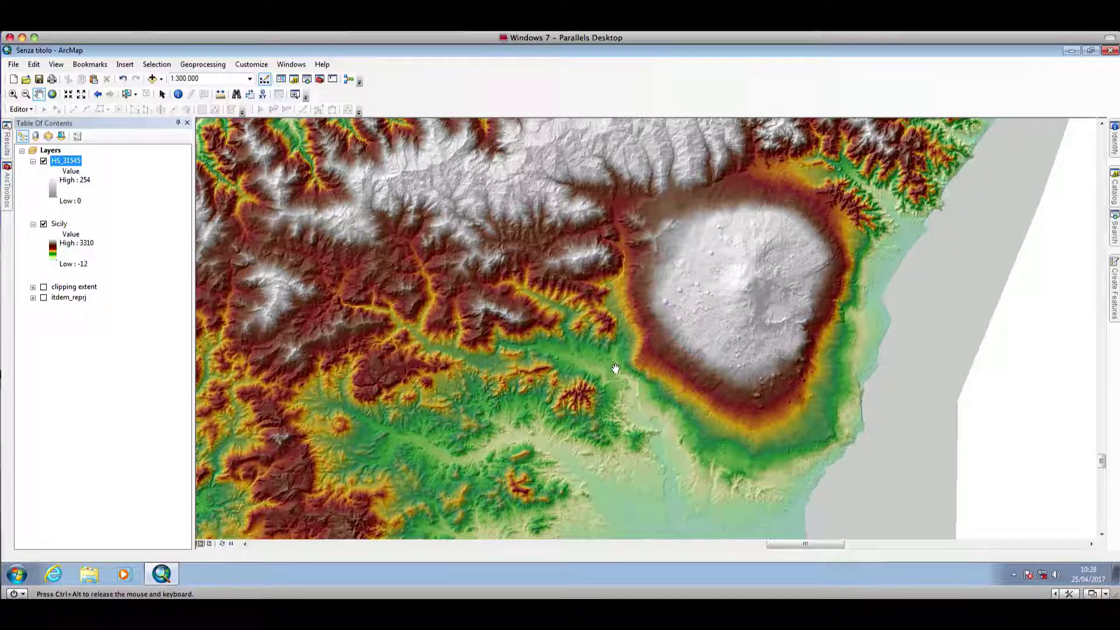
left_click_drag(615, 368, 573, 358)
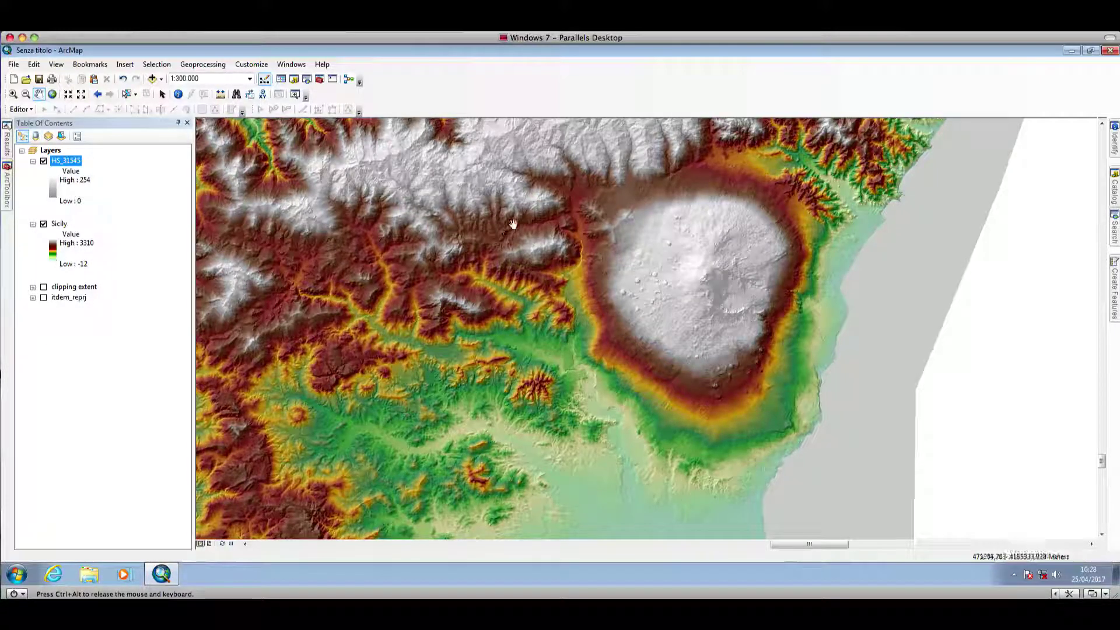
left_click(846, 25)
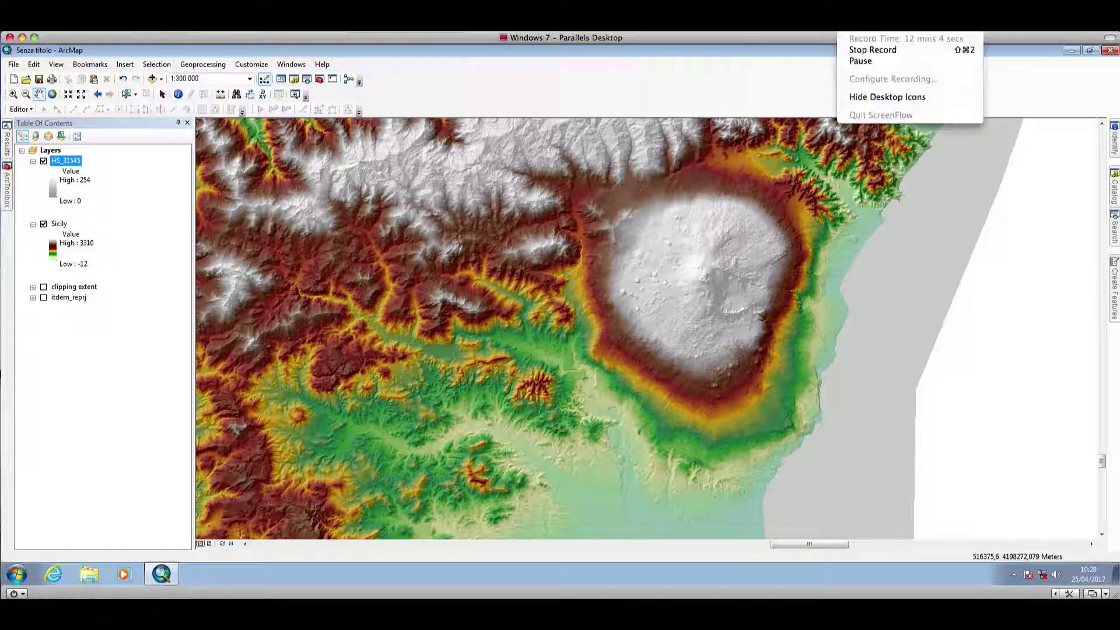